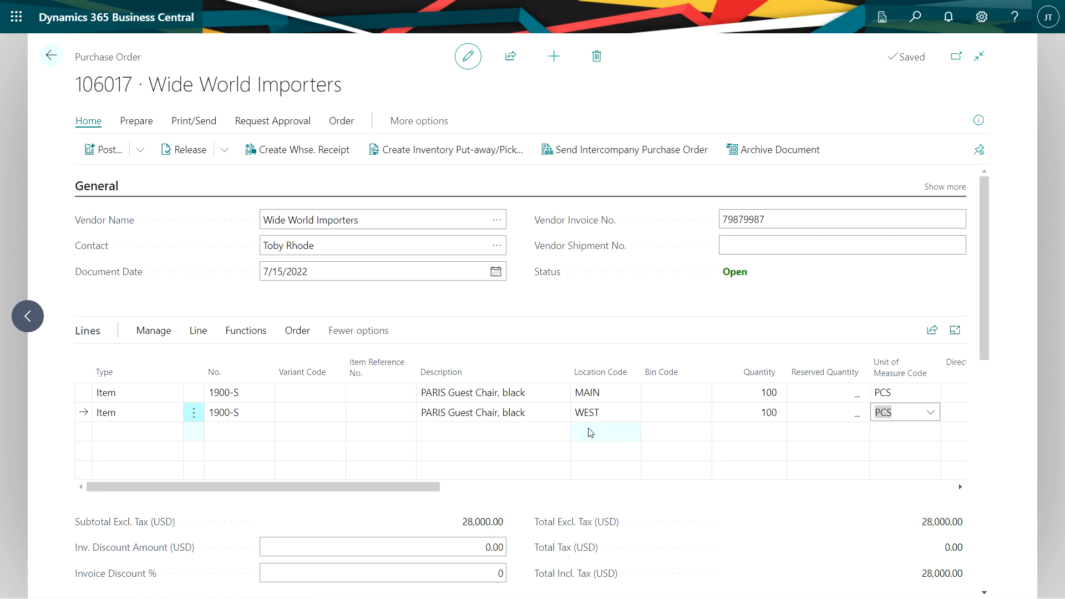
Add a Charge (Item) line for P-FREIGHT below the two PARIS Guest Chair lines of the purchase order.
left_click(384, 485)
left_click_drag(407, 487, 529, 487)
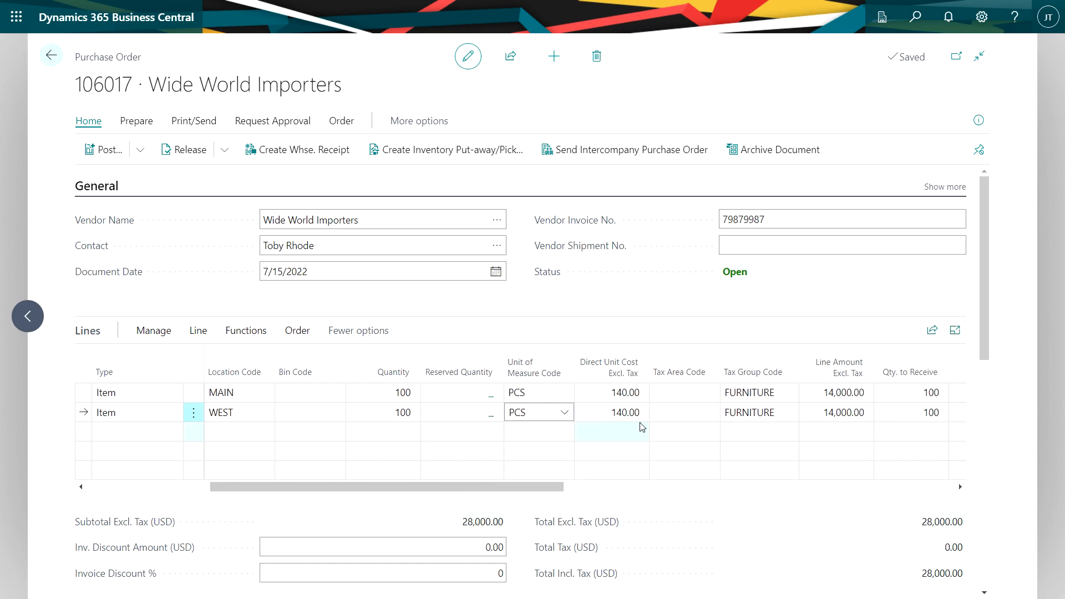
left_click(503, 489)
left_click_drag(503, 489, 380, 490)
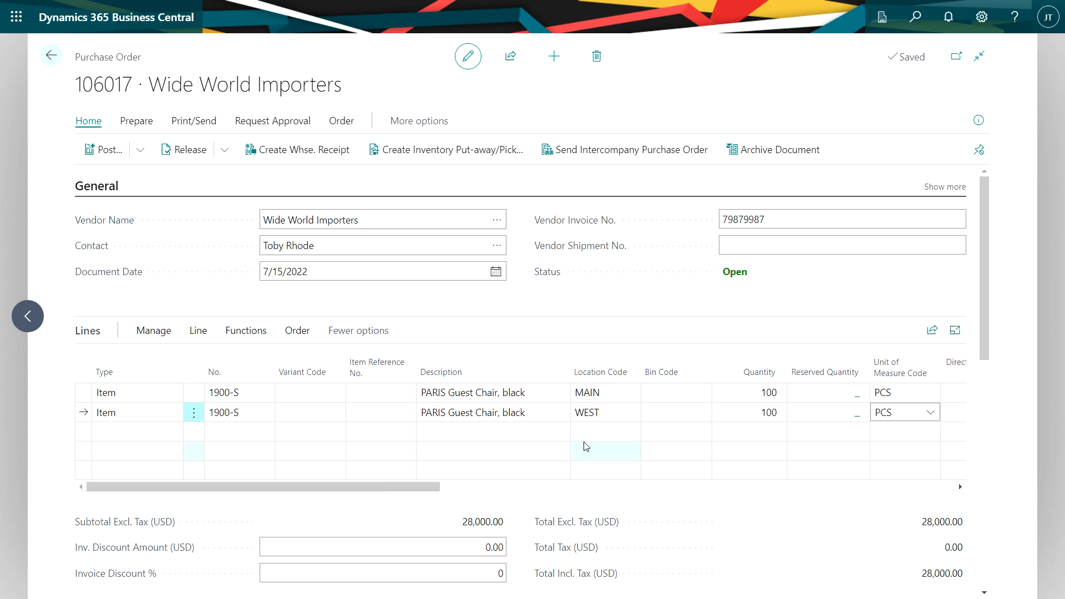
key("F9")
left_click(597, 359)
left_click(168, 432)
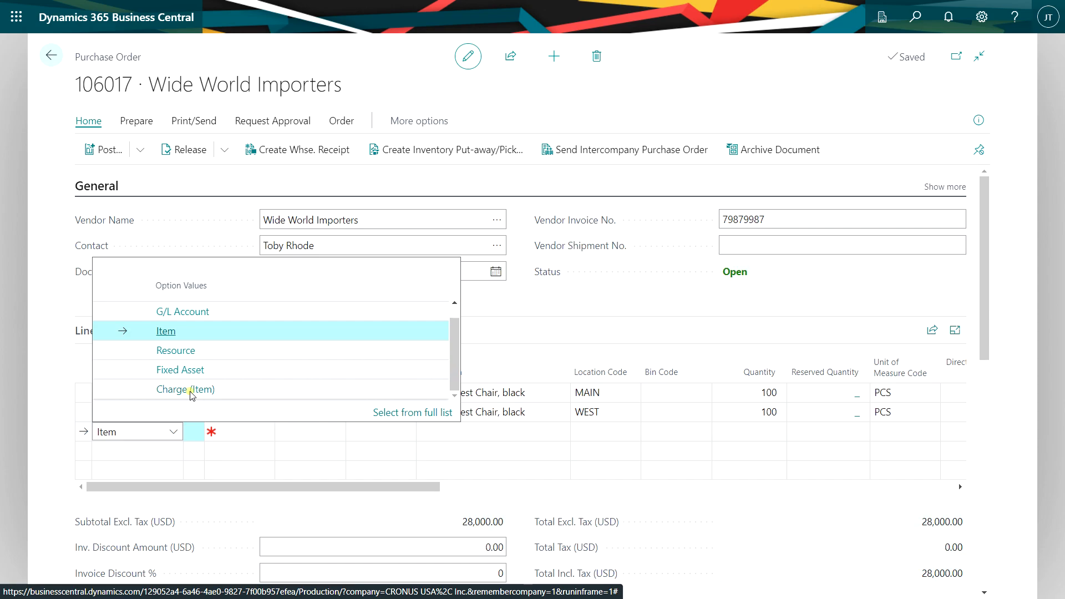
left_click(189, 390)
left_click(260, 438)
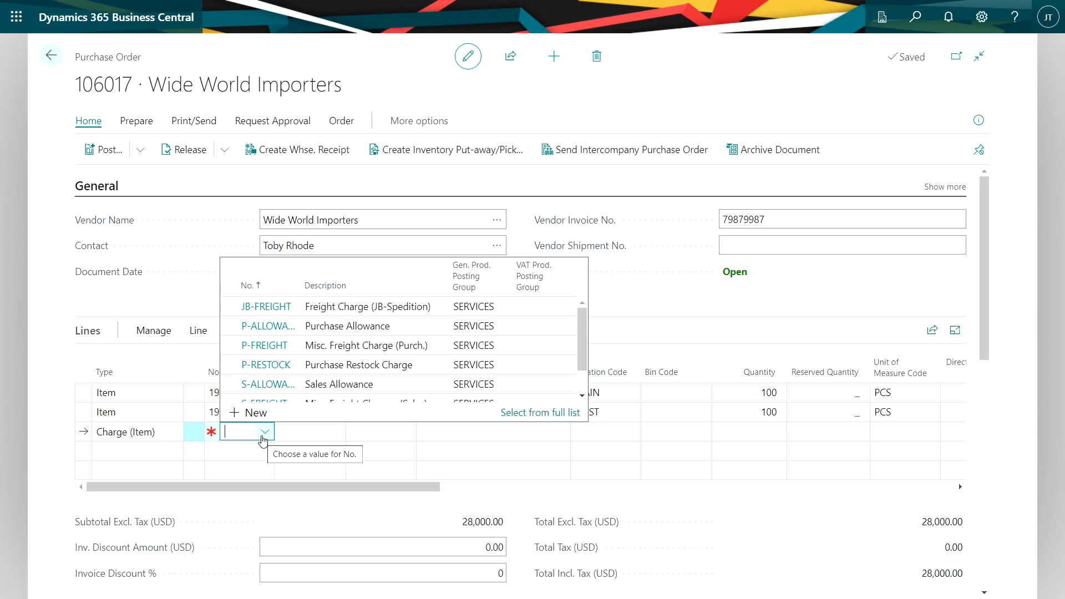
left_click(309, 345)
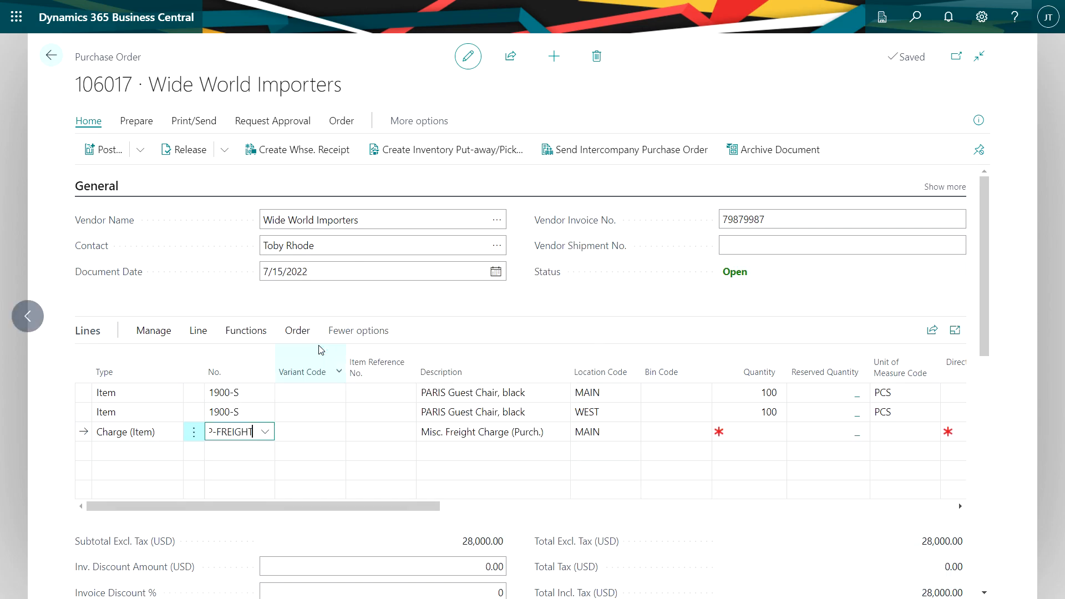
Set the freight charge line to location WEST, quantity 1 and a direct unit cost of 100.
left_click(631, 431)
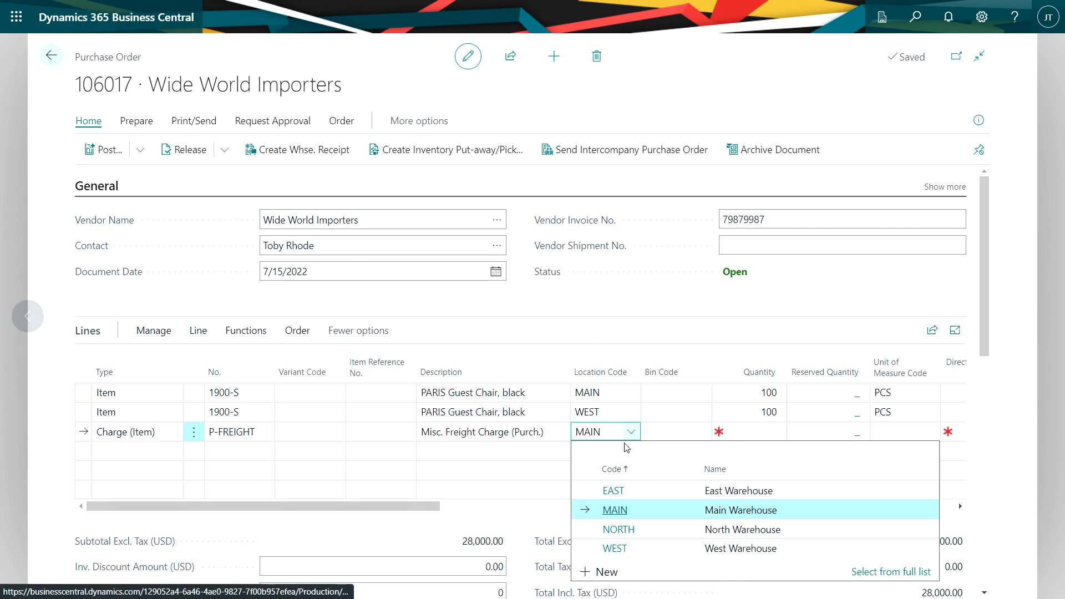
left_click(621, 548)
left_click(782, 433)
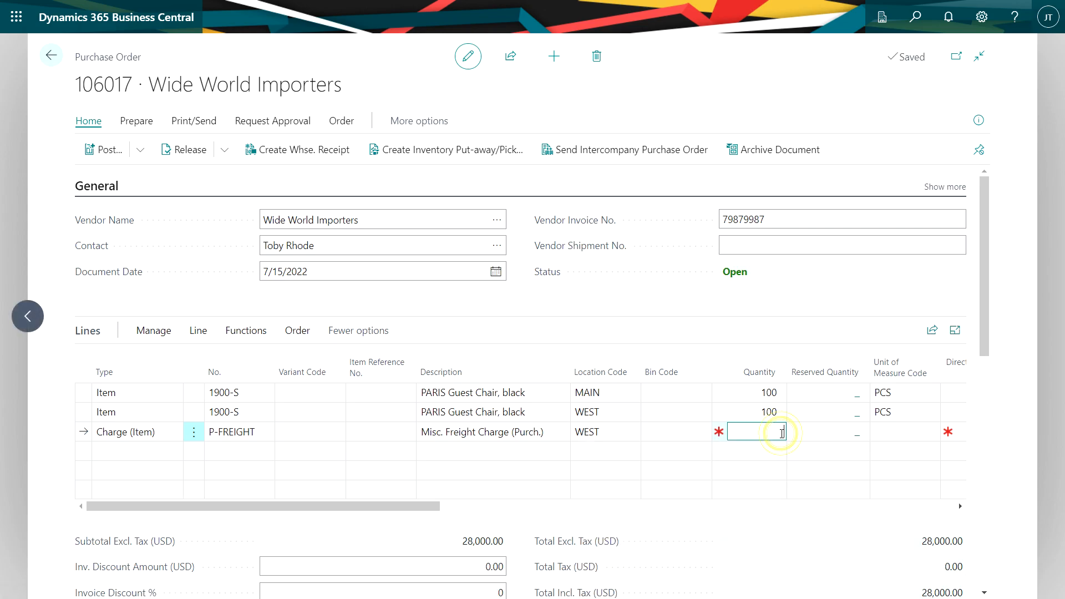
key("Tab")
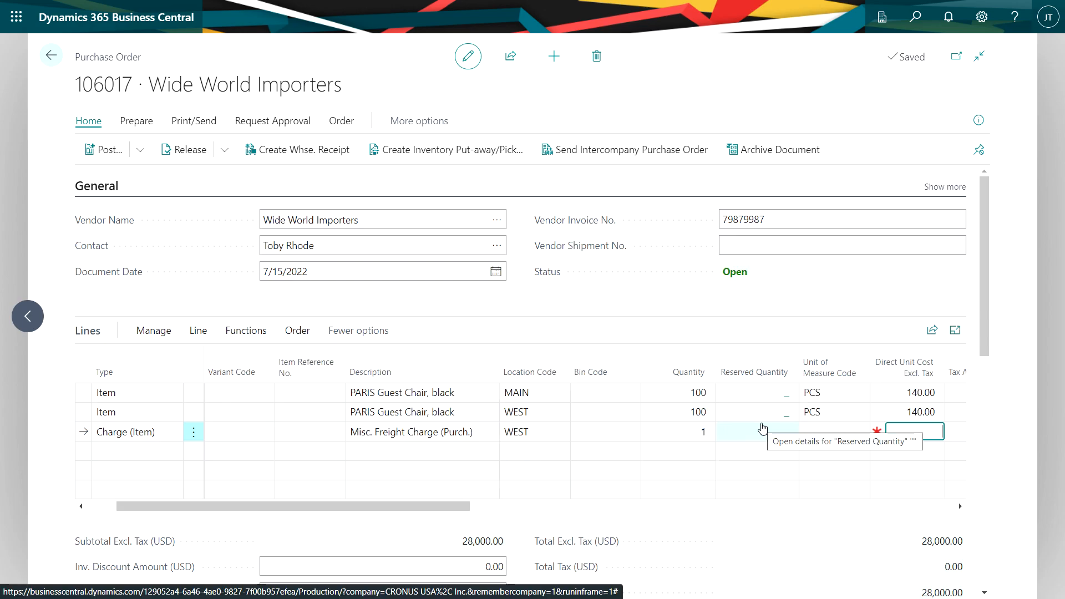
type("100")
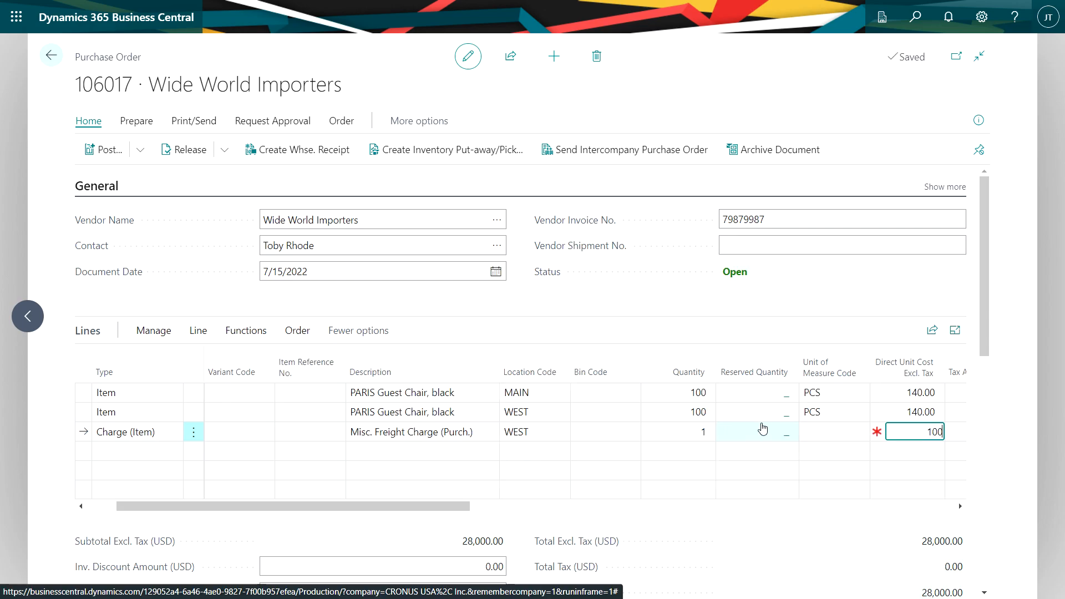
key("Tab")
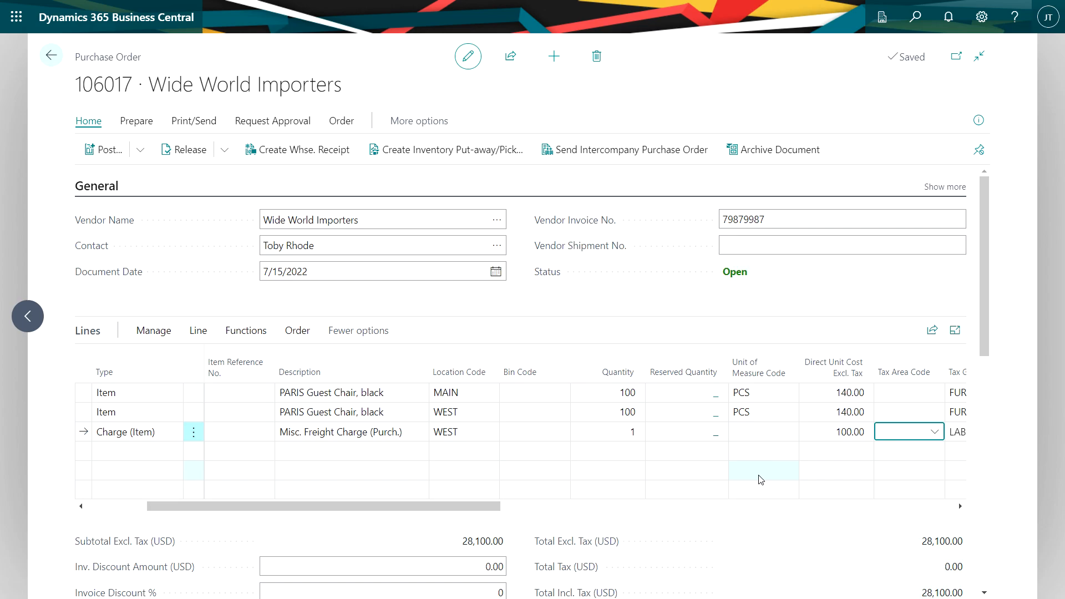
Assign the freight charge to both PARIS Guest Chair order lines, distributed by amount, and post the purchase order.
left_click(200, 336)
left_click(199, 333)
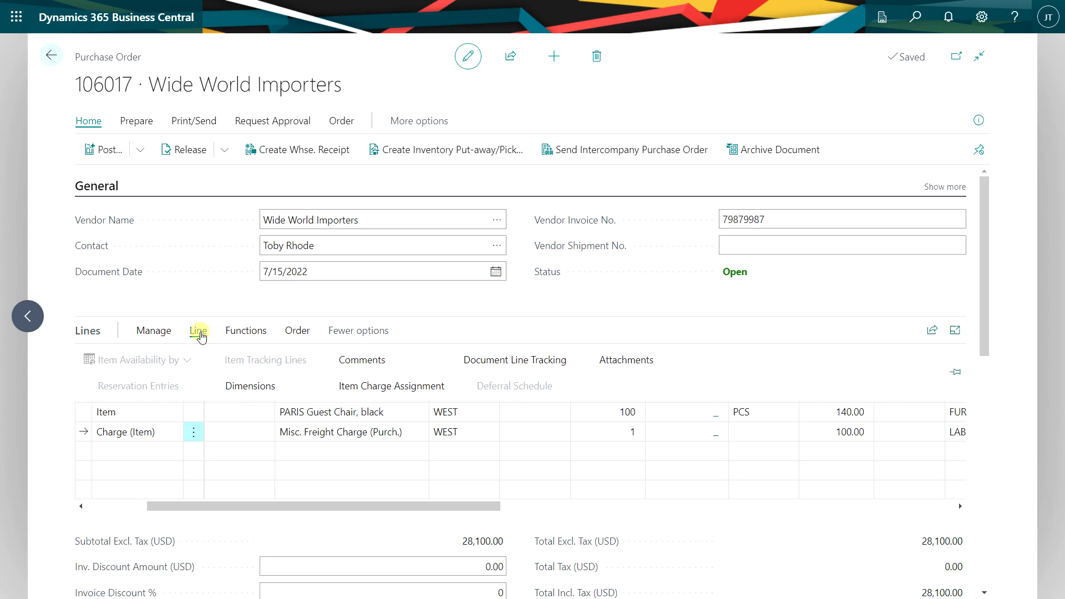
left_click(366, 387)
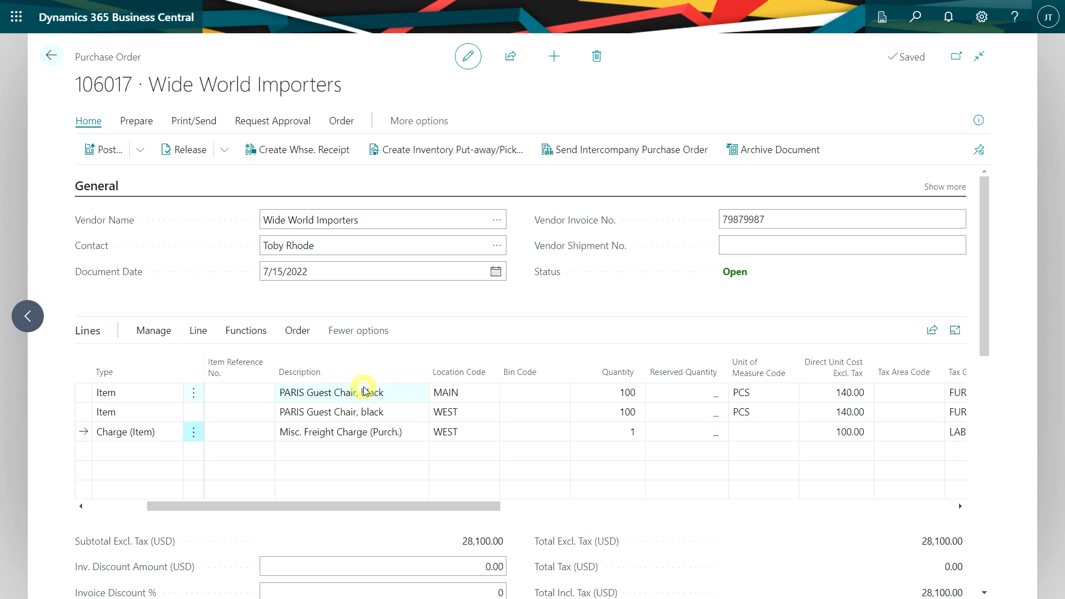
left_click(252, 217)
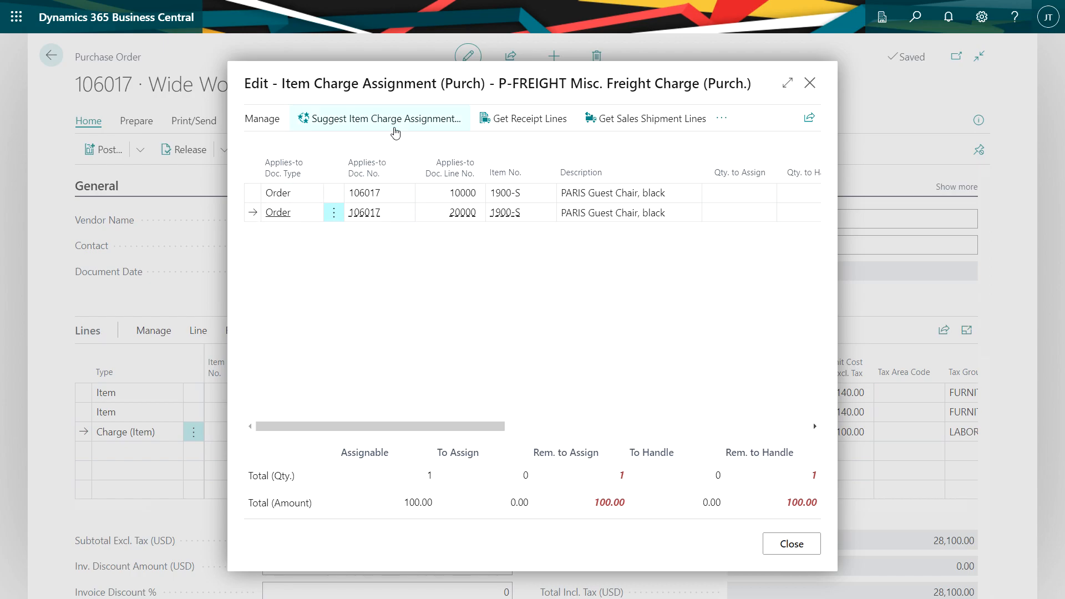
left_click(395, 121)
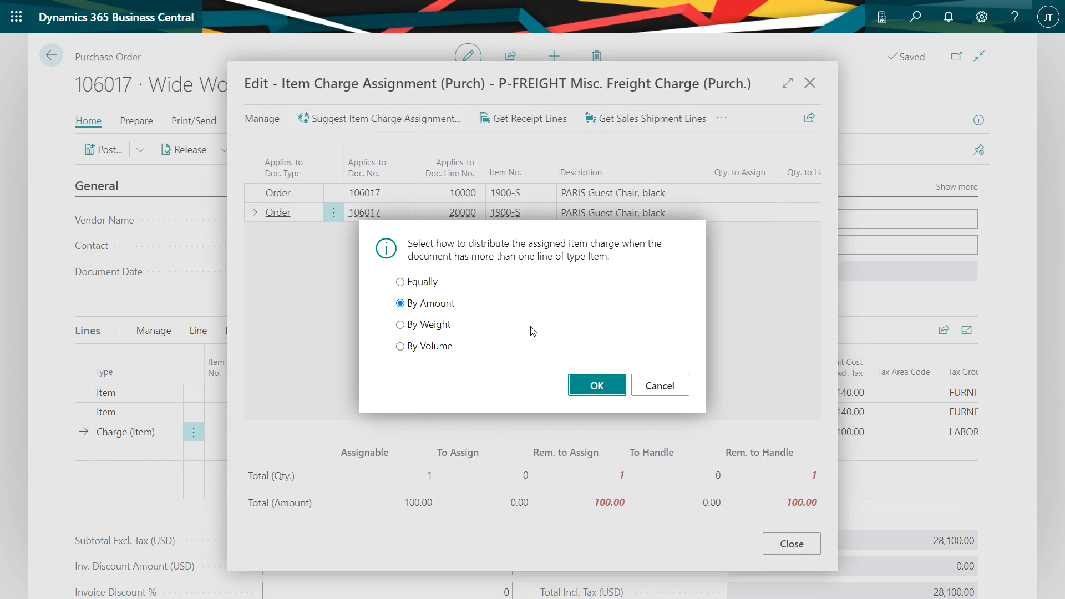
left_click(582, 387)
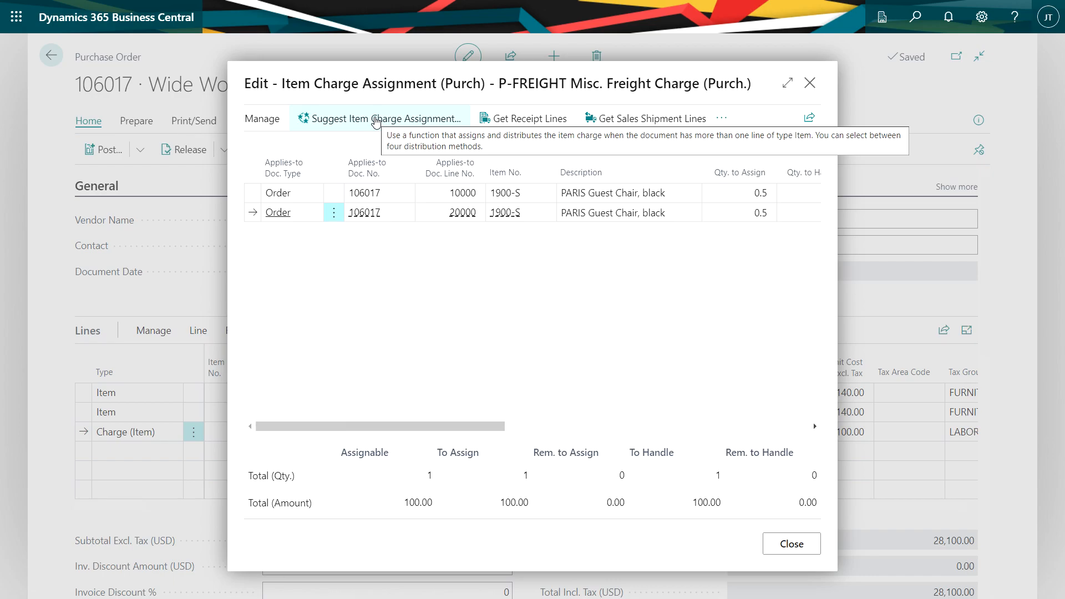
left_click(800, 551)
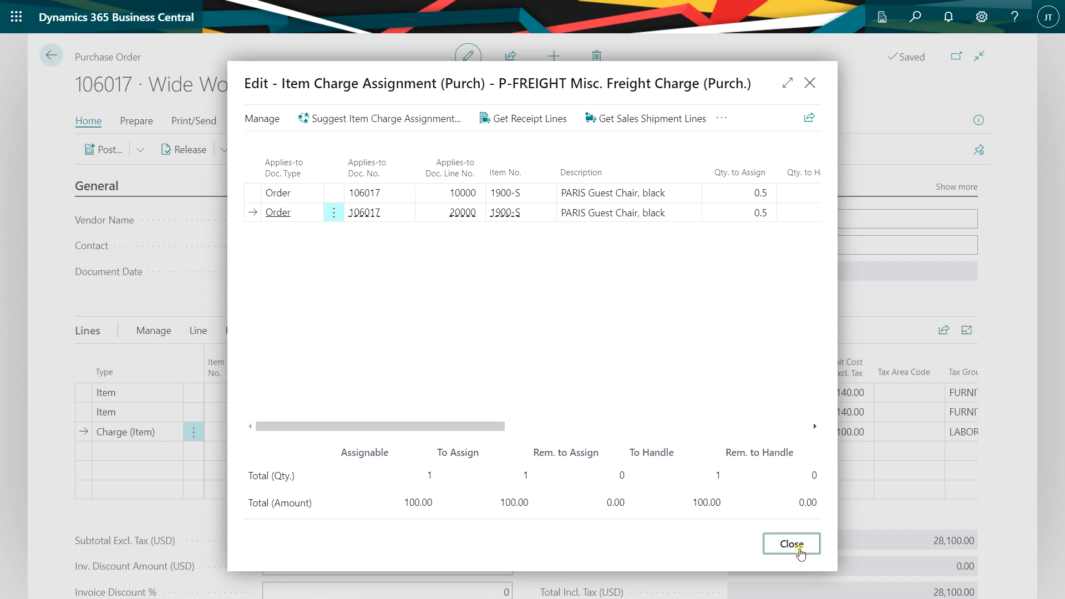
left_click(126, 158)
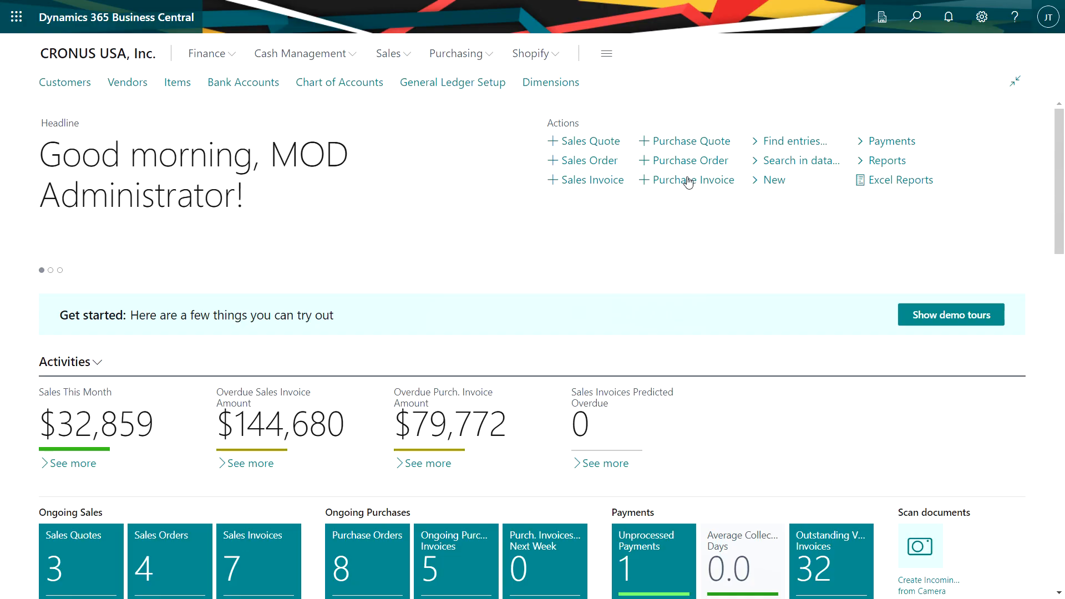
Create a purchase invoice for Southwest Distributors with a Charge (Item) line for P-FREIGHT.
left_click(685, 181)
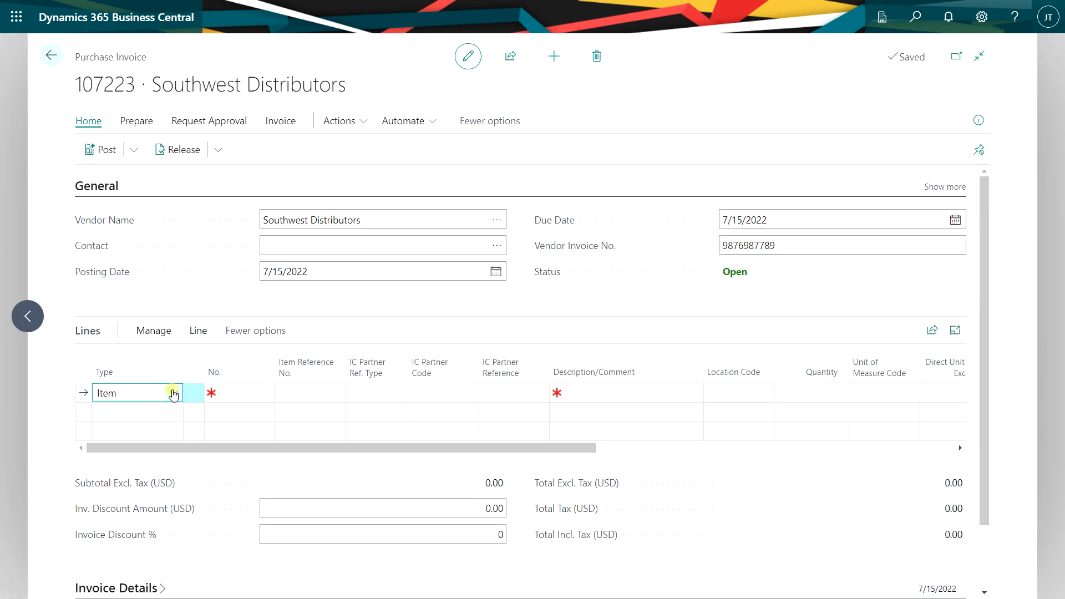
left_click(172, 391)
left_click(183, 533)
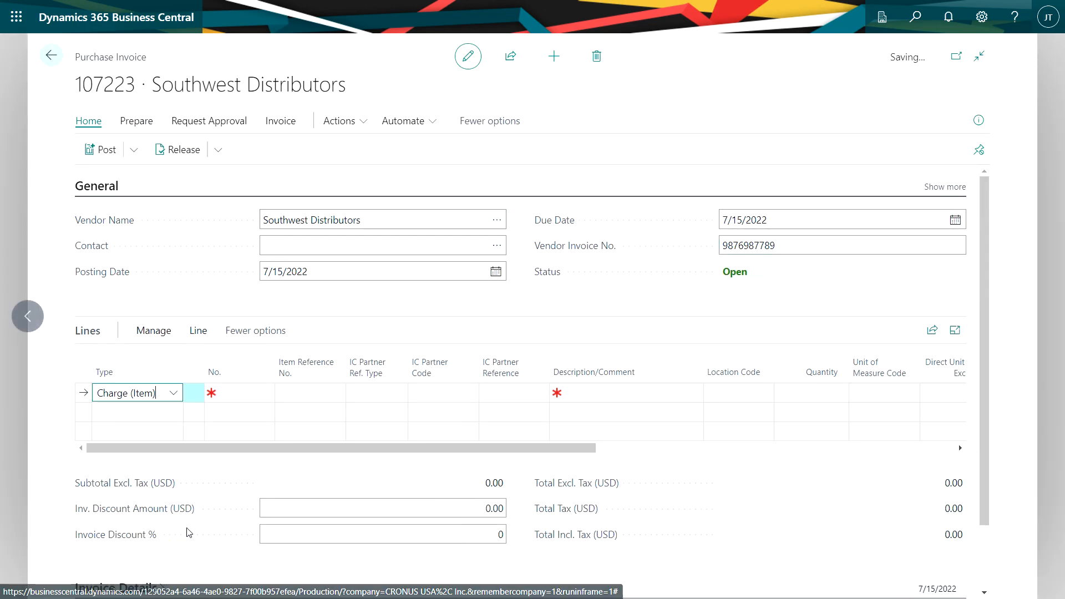
left_click(262, 393)
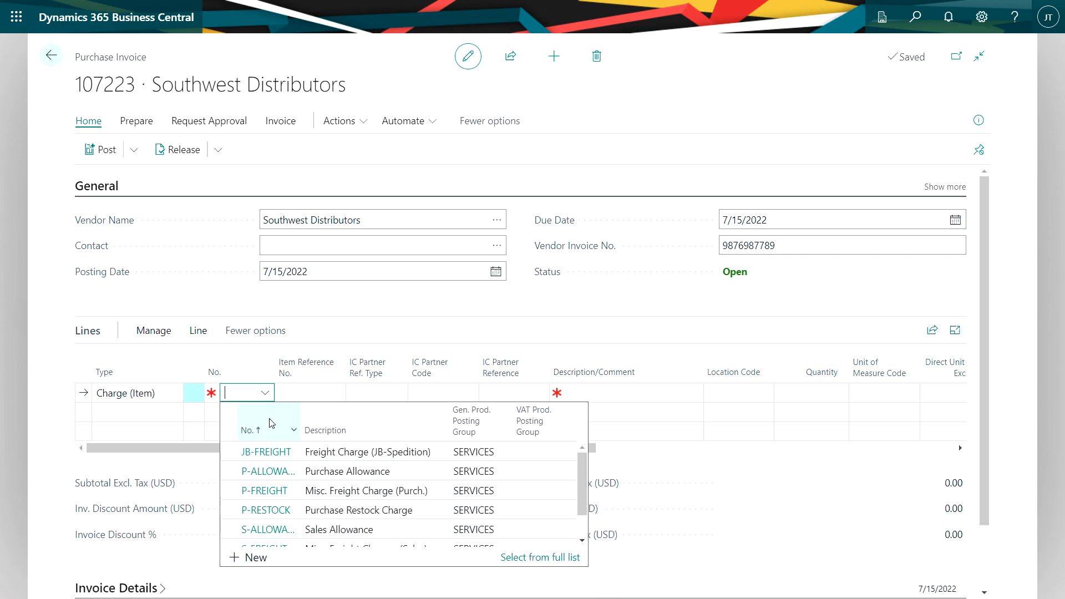
left_click(277, 464)
Set the invoice's freight charge line to quantity 1 and a direct unit cost of 200.
left_click(809, 393)
type("1")
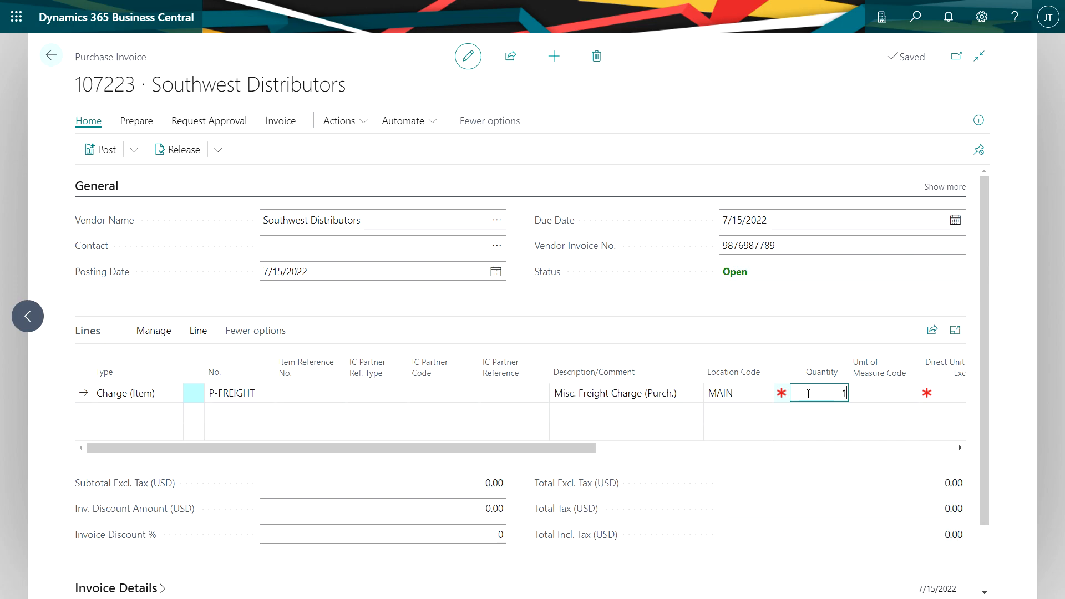
key("Tab")
key("Tab")
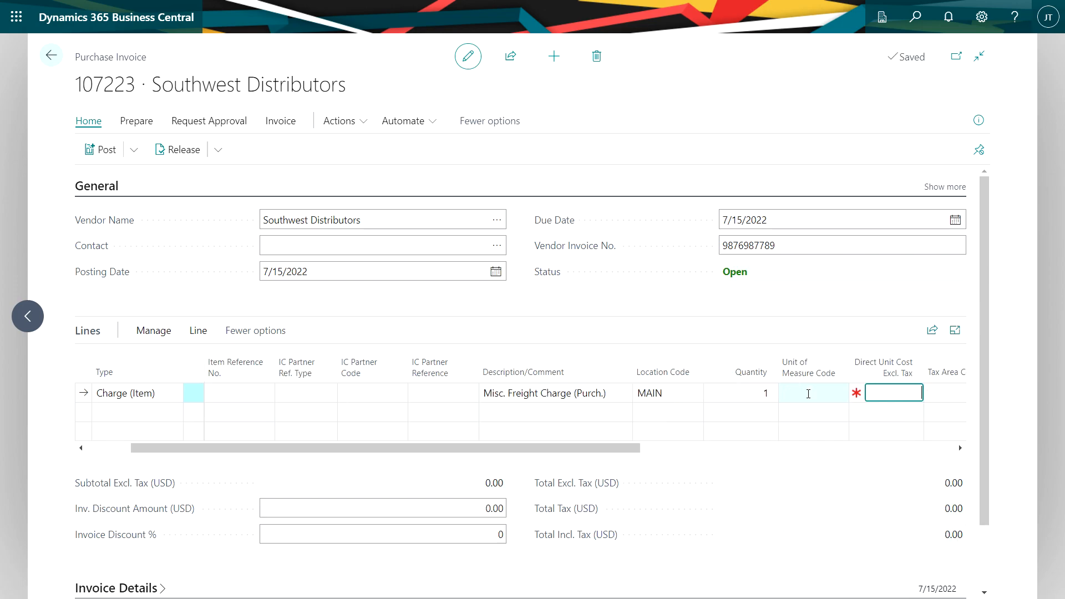
type("200")
key("Tab")
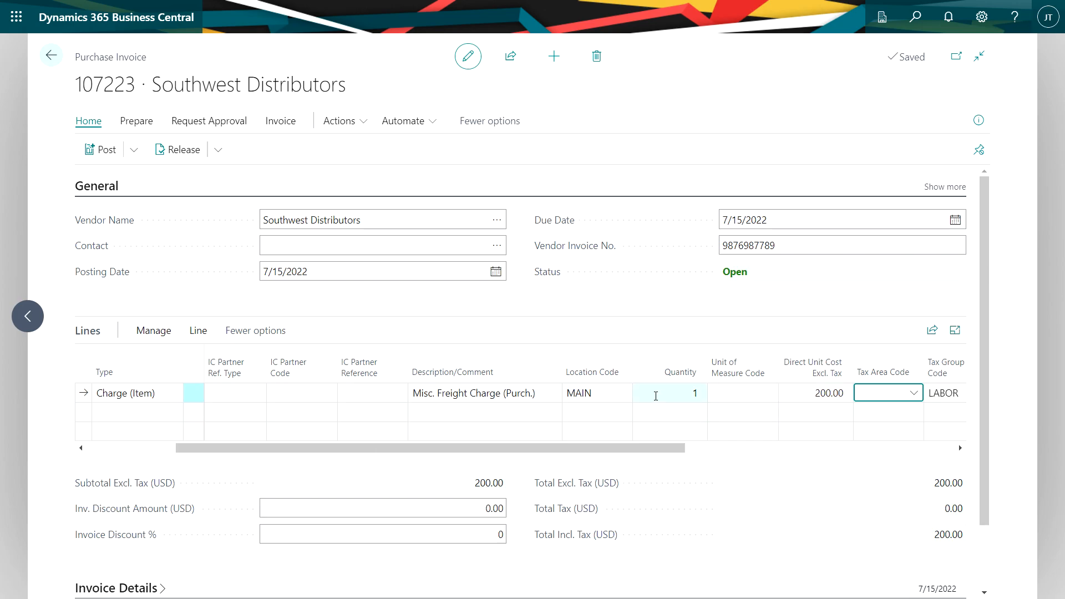
Assign the invoice's full freight charge to the PARIS Guest Chair line of purchase receipt 107227 at location MAIN.
left_click(198, 331)
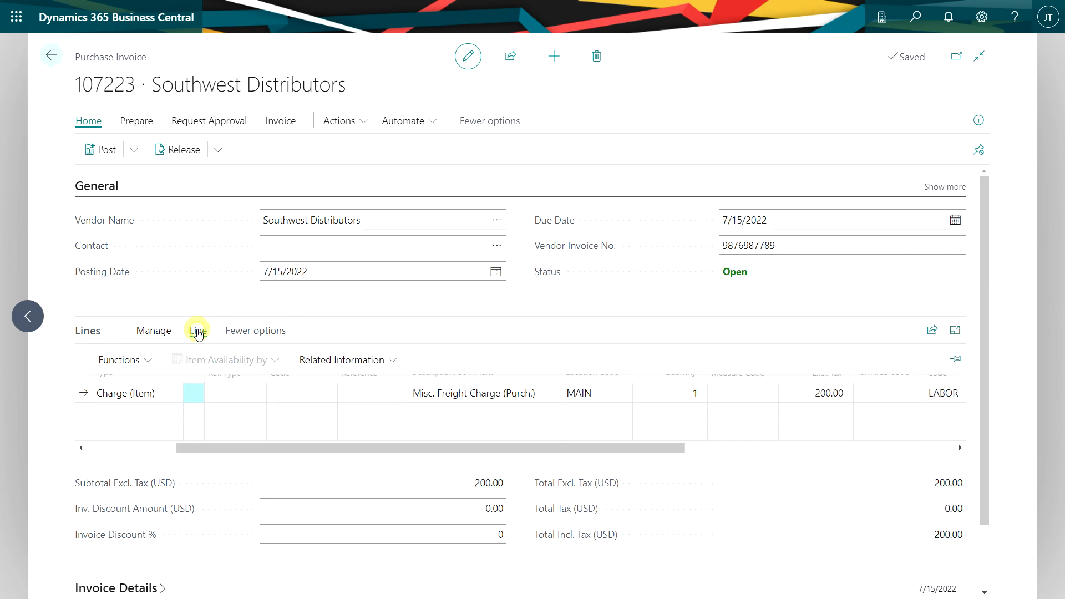
left_click(324, 358)
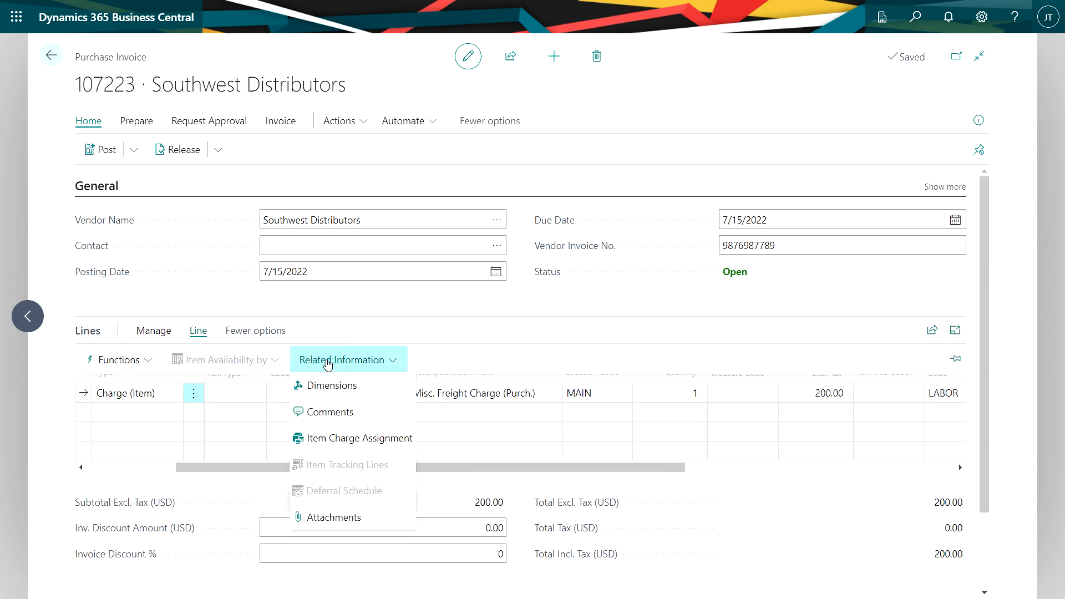
left_click(354, 442)
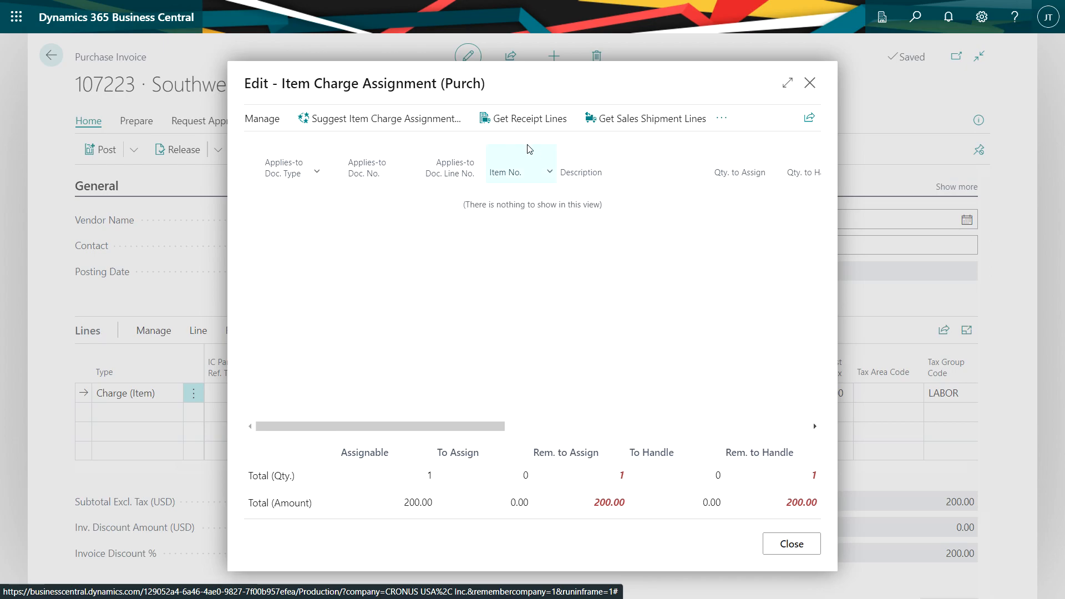
left_click(518, 120)
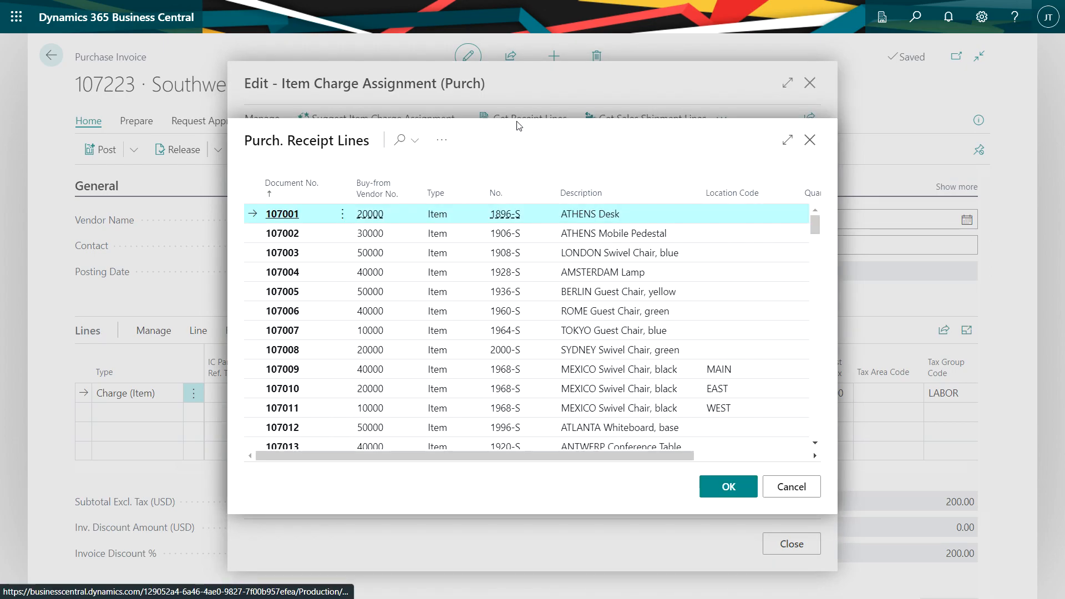
left_click(326, 188)
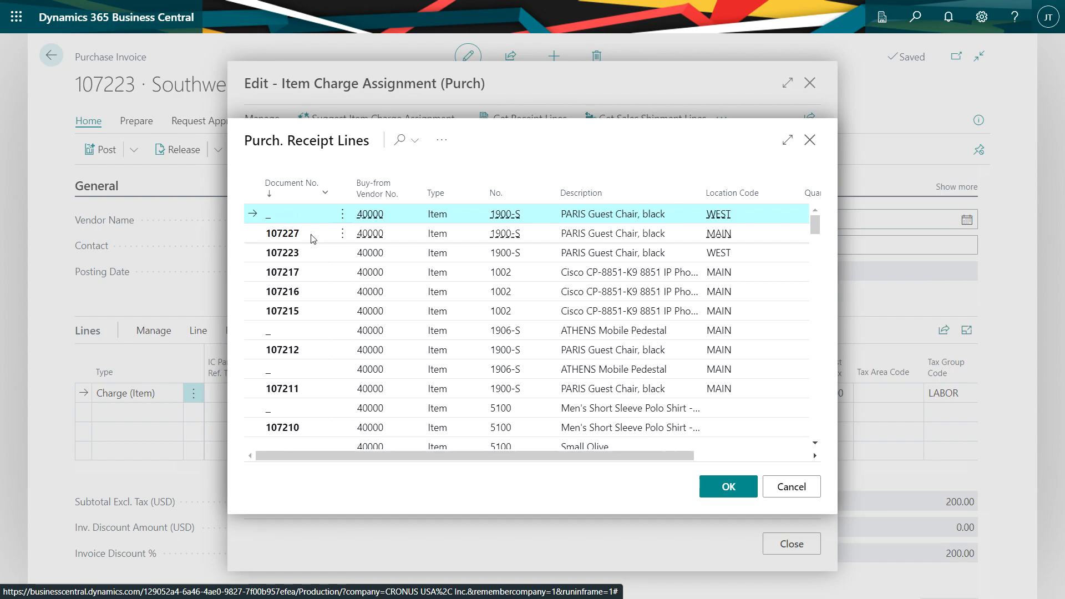
left_click(310, 236)
left_click(724, 488)
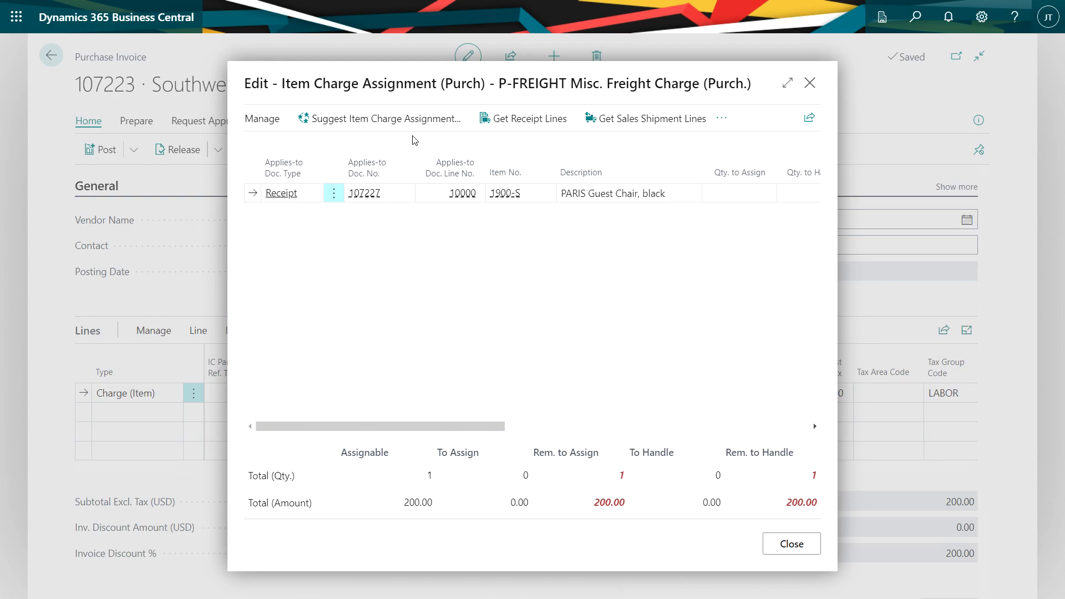
left_click(372, 127)
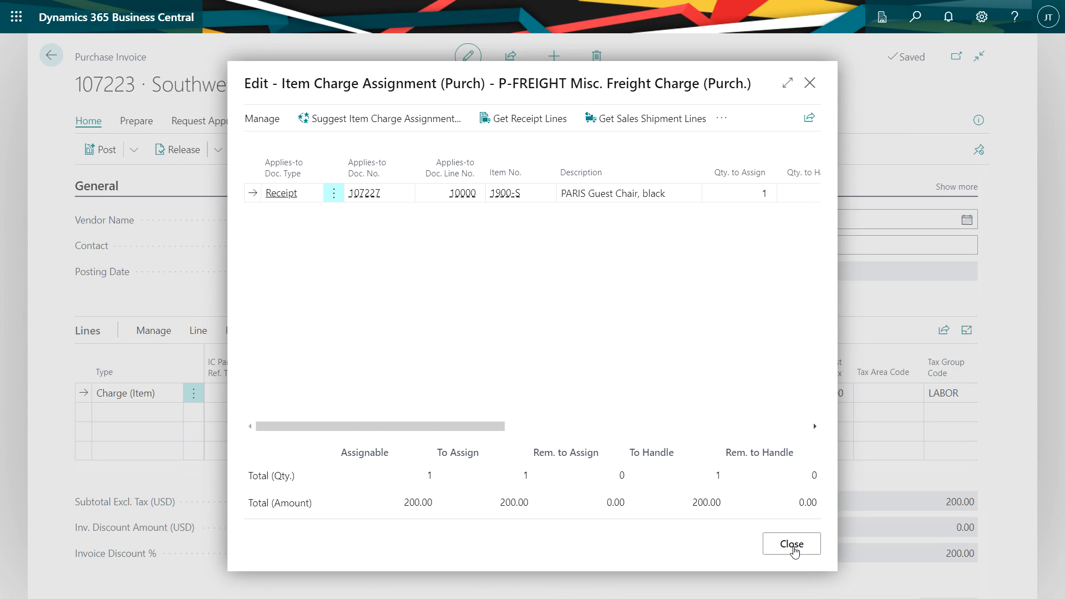
left_click(792, 544)
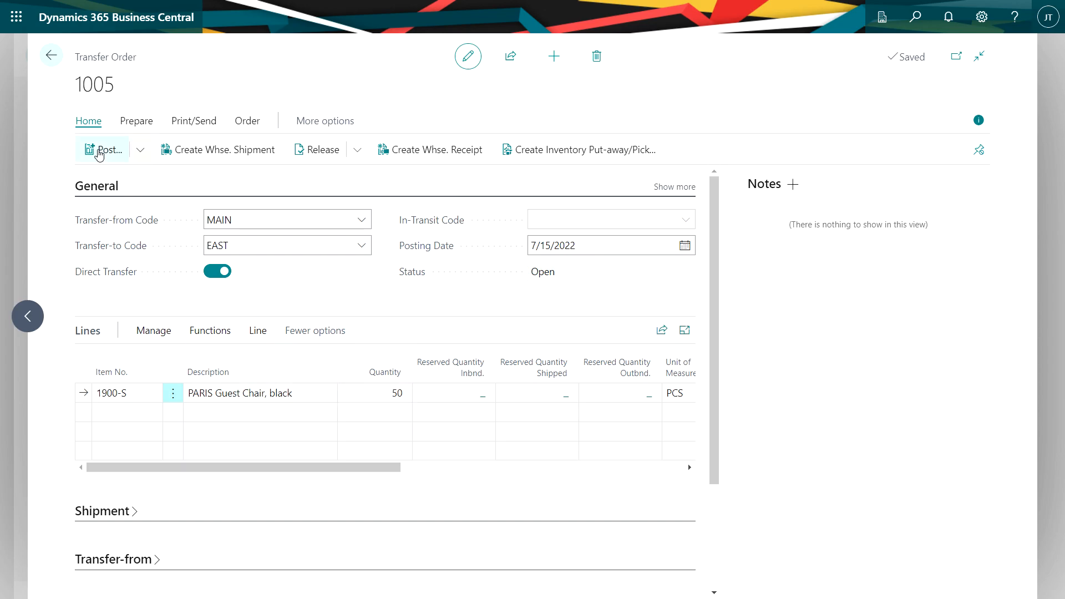
Post the direct transfer order moving 50 PARIS Guest Chairs from MAIN to EAST.
left_click(101, 151)
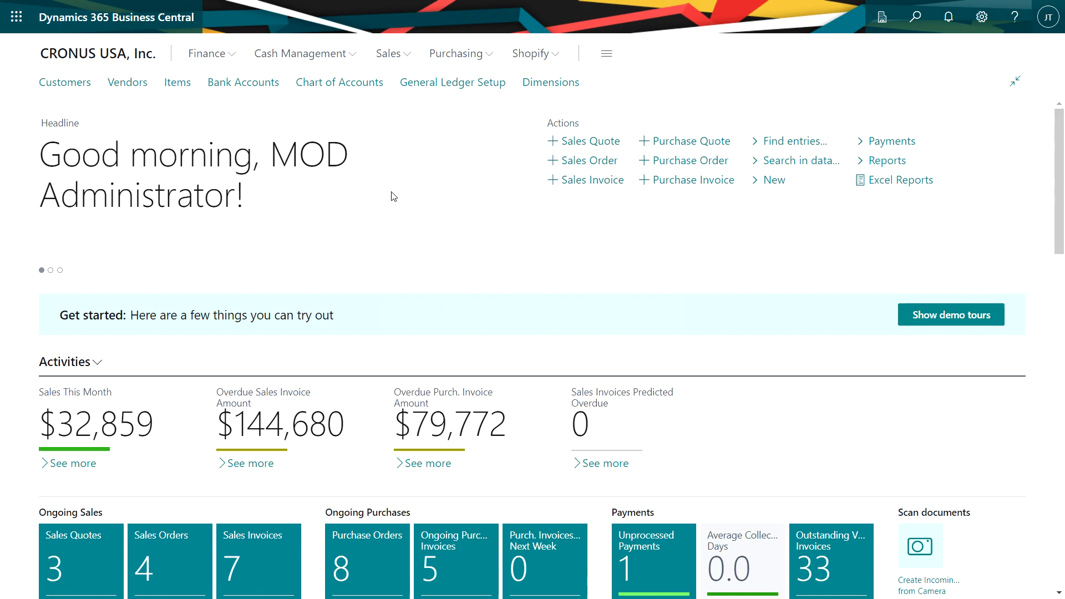
Create another Southwest Distributors purchase invoice with a P-FREIGHT item charge at location EAST, quantity 1, direct unit cost 150.
left_click(702, 180)
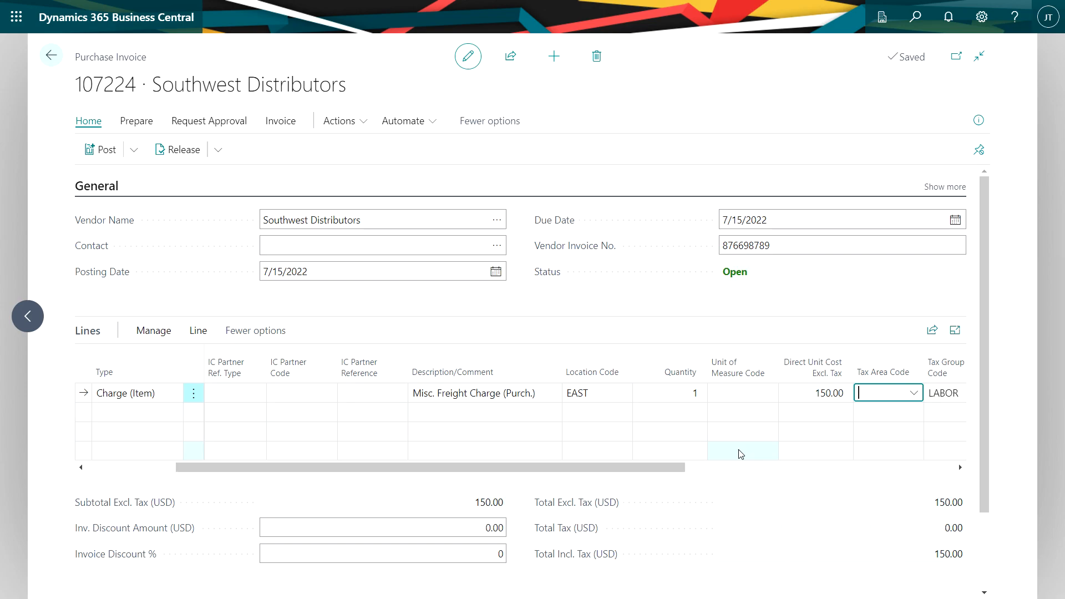
Assign the invoice's P-FREIGHT charge to the 50-piece PARIS Guest Chair line of posted transfer receipt 109003.
left_click_drag(394, 470, 278, 469)
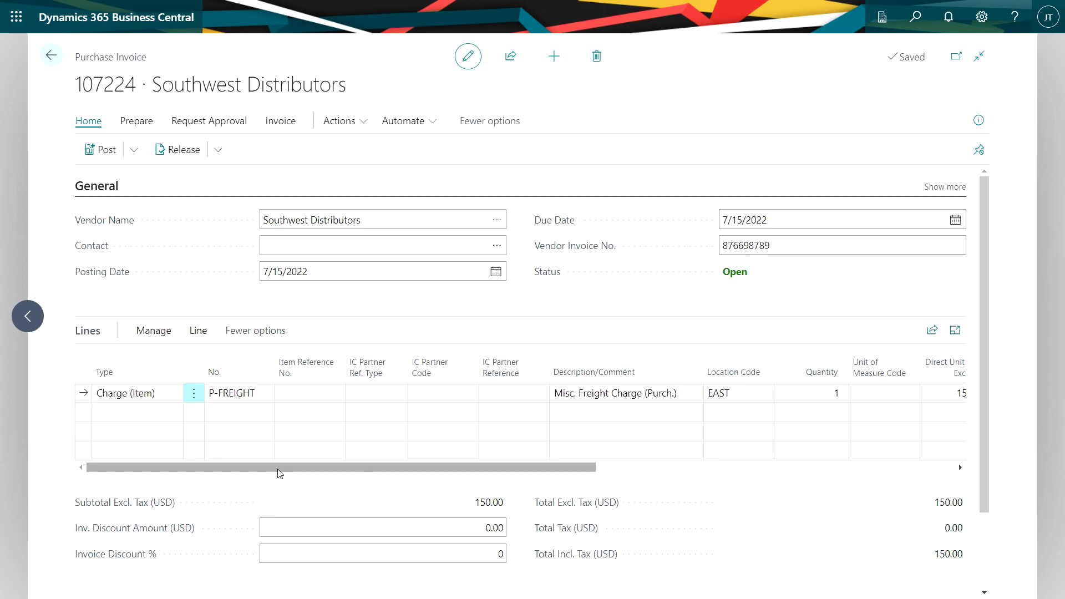
left_click(199, 333)
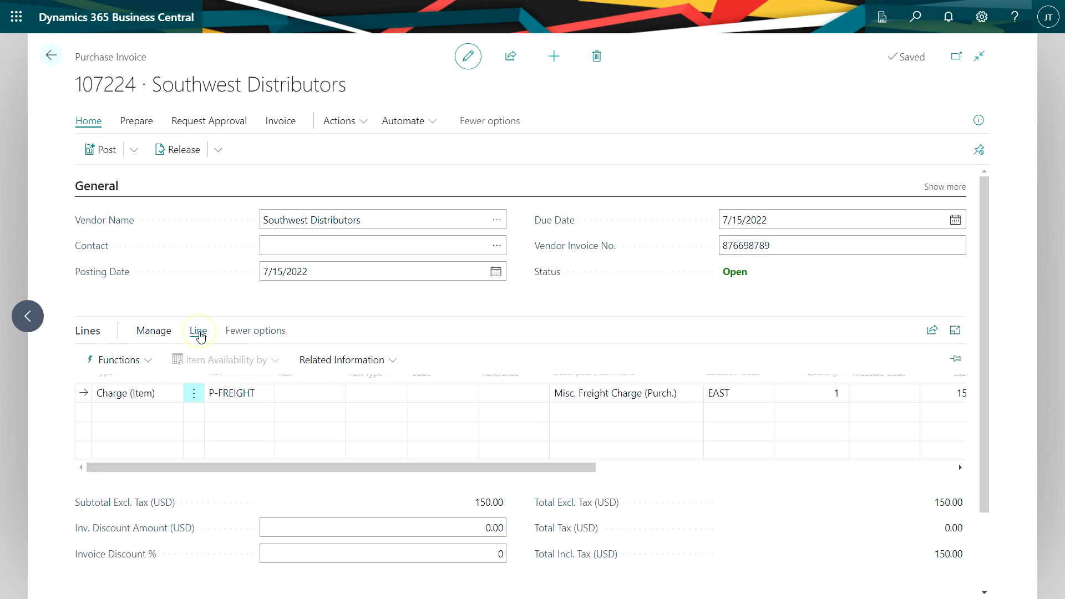
left_click(341, 359)
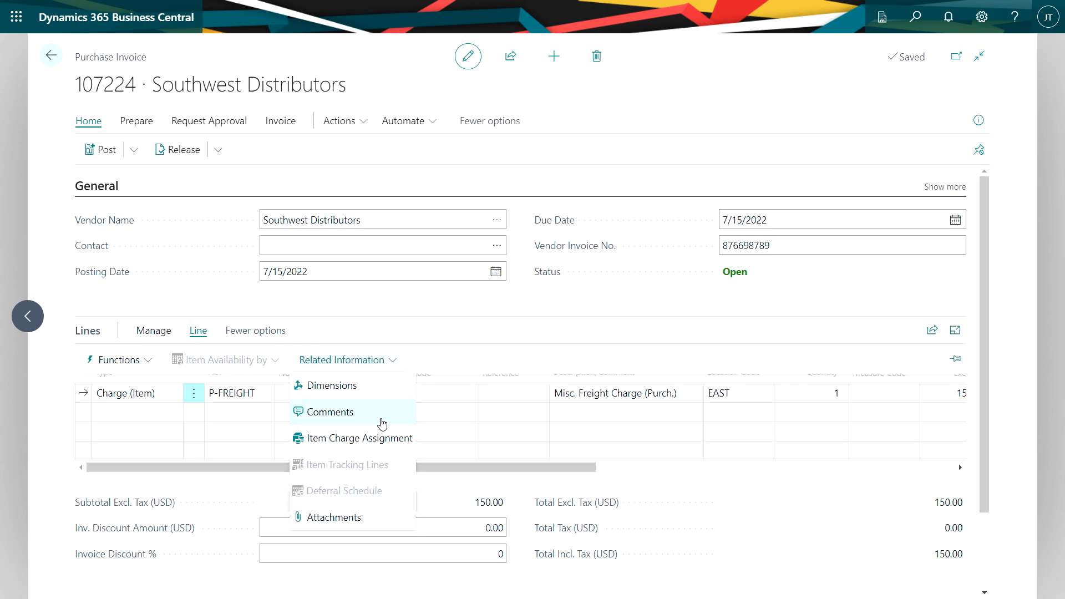
left_click(373, 436)
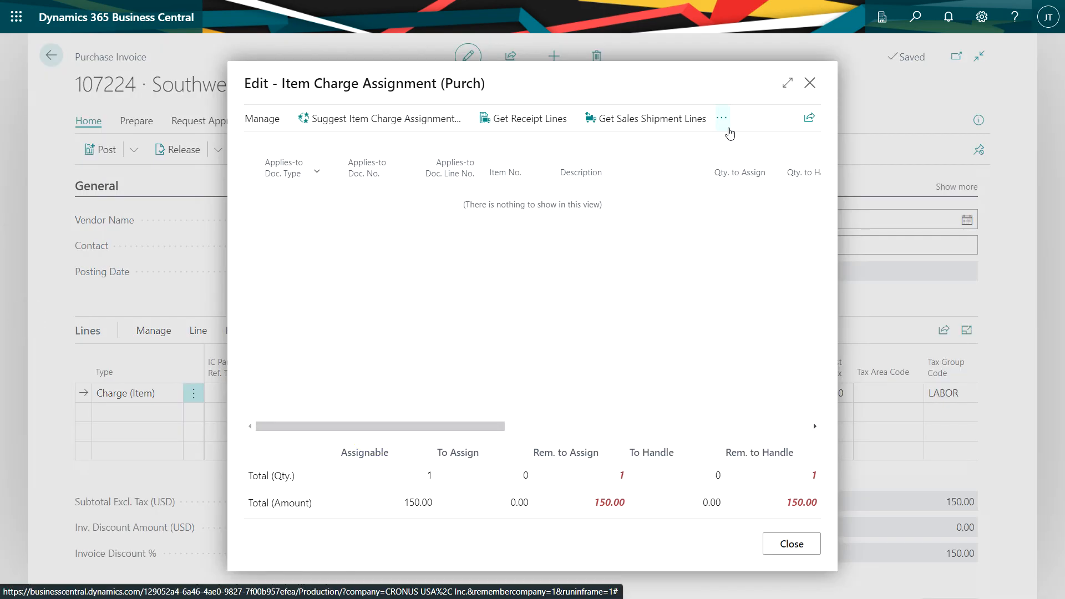
left_click(722, 121)
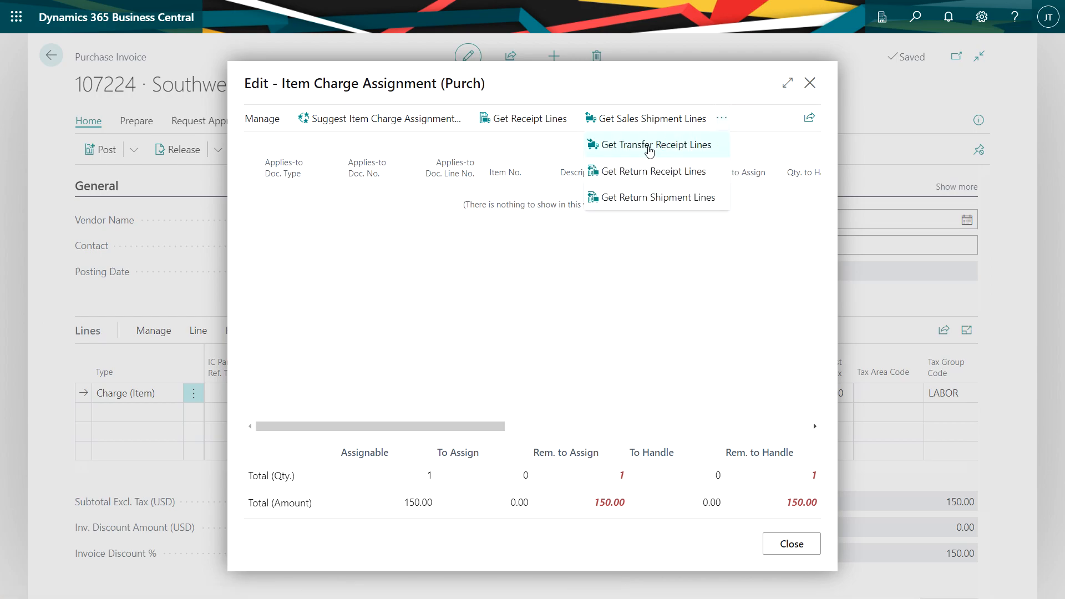
left_click(649, 146)
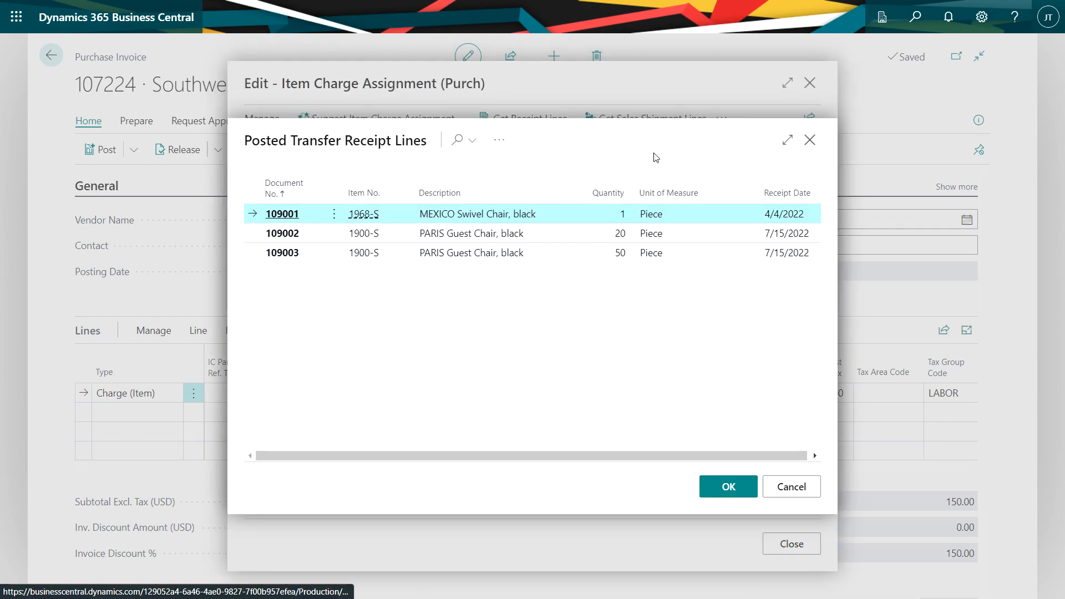
left_click(309, 255)
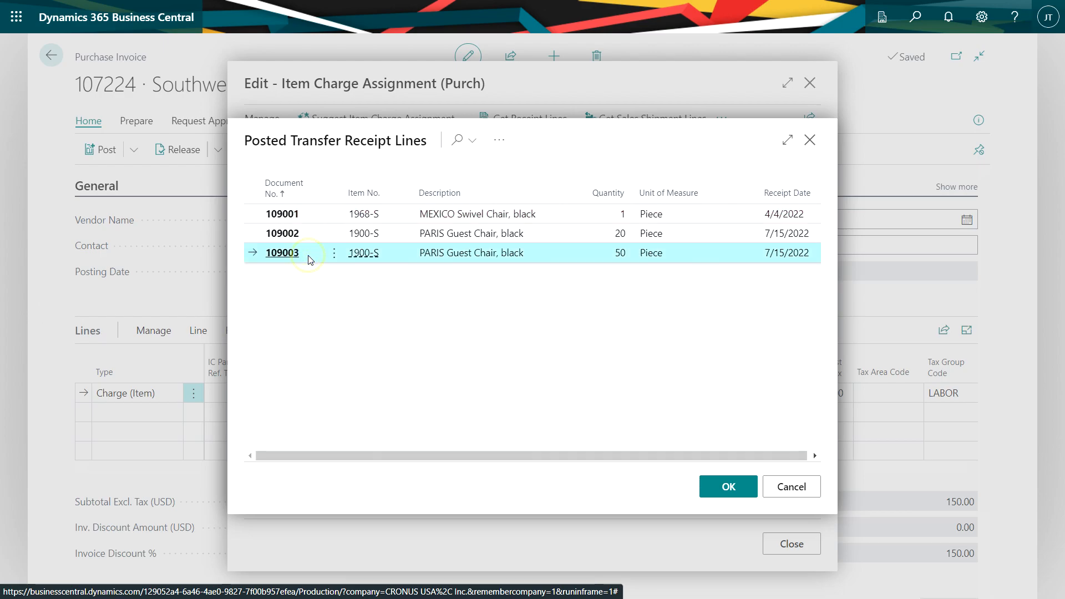
left_click(729, 487)
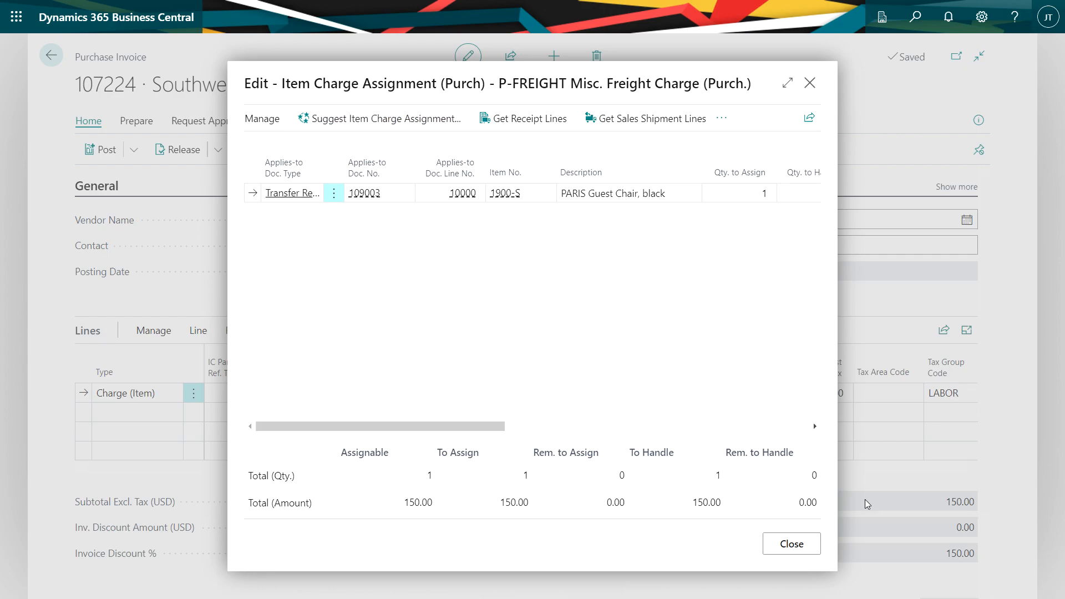
left_click(779, 542)
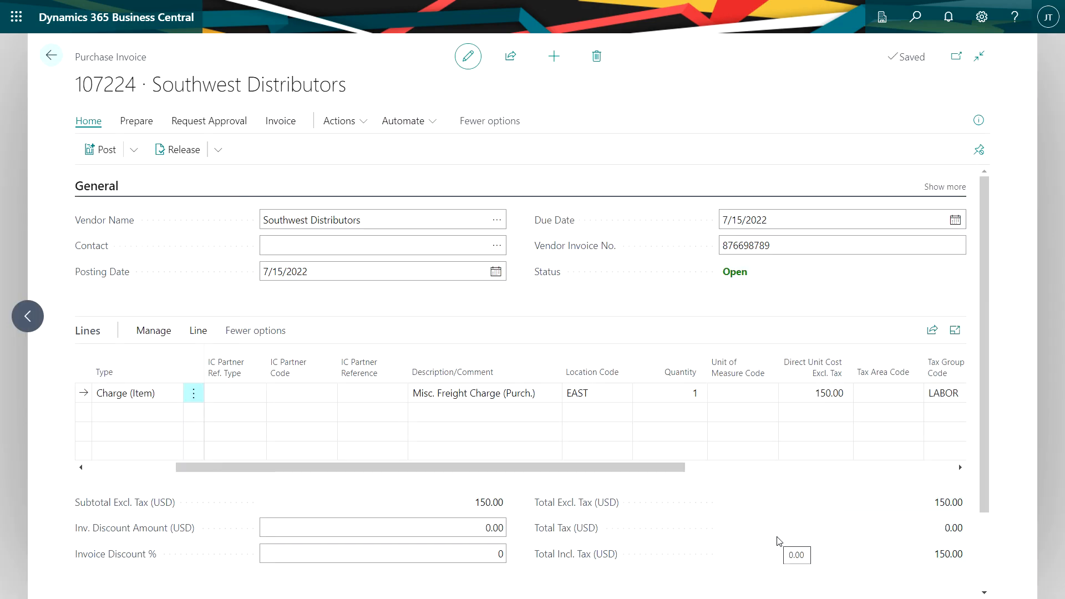